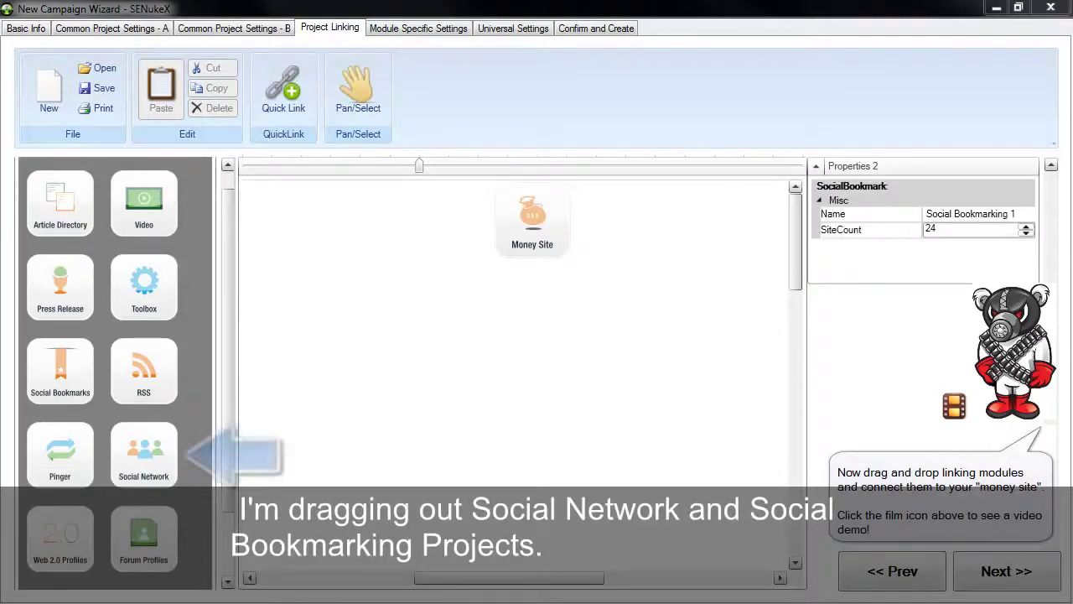
Add Social Network and Social Bookmarks modules below Money Site, linking Social Bookmarks to Social Network and Social Network to Money Site
left_click_drag(151, 492, 528, 360)
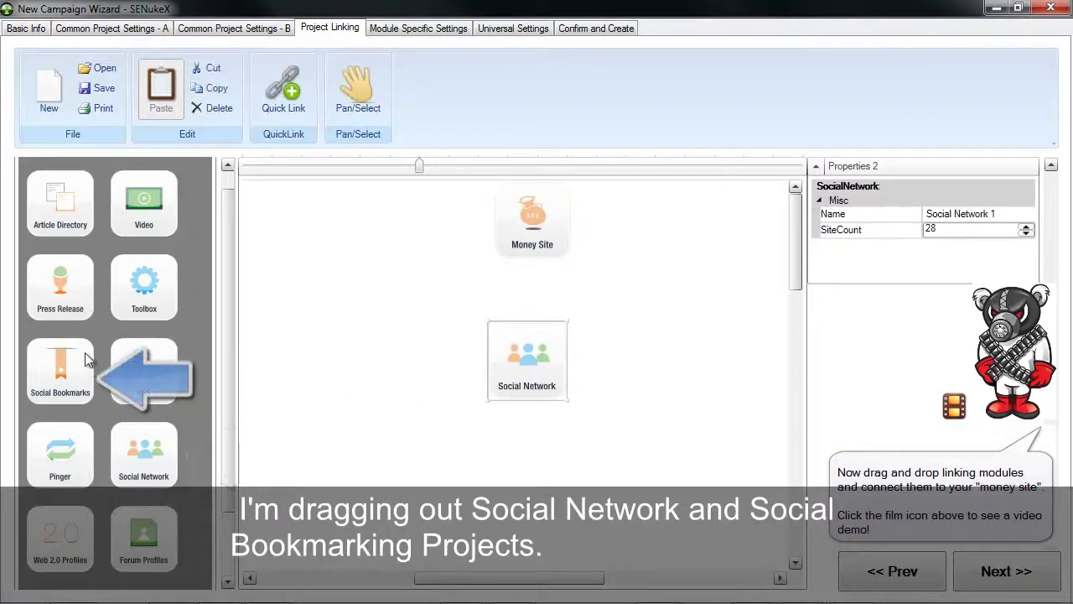
left_click_drag(62, 371, 522, 512)
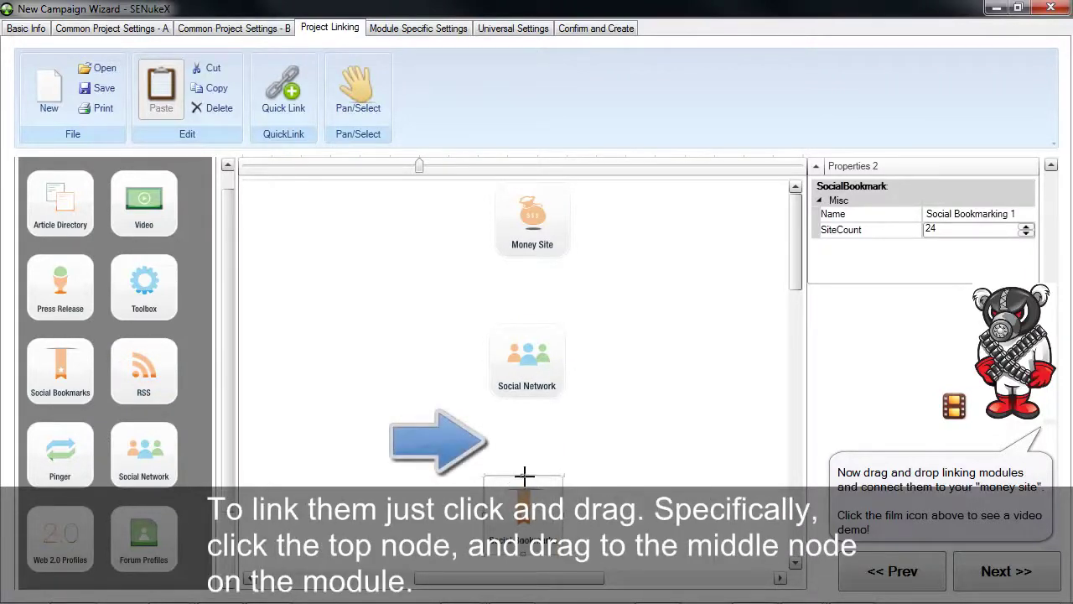
left_click_drag(525, 476, 526, 402)
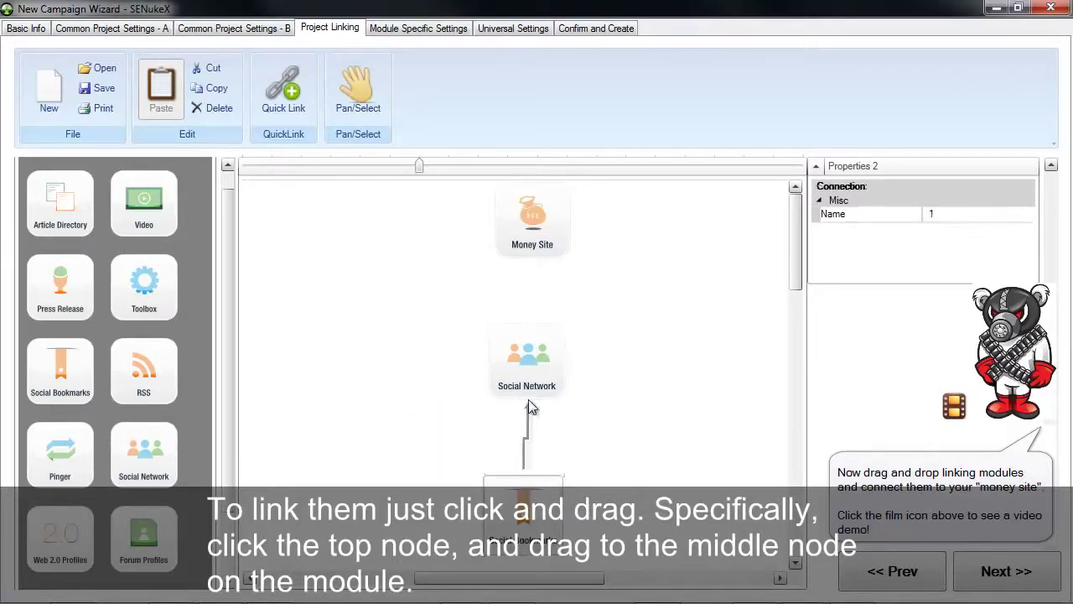
left_click(545, 363)
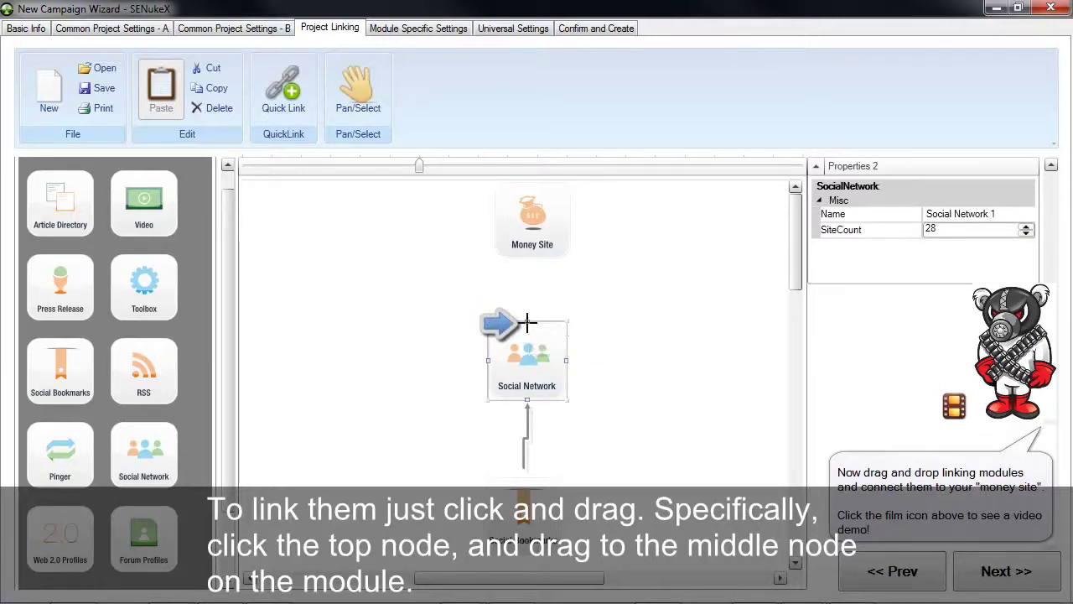
left_click_drag(528, 322, 533, 257)
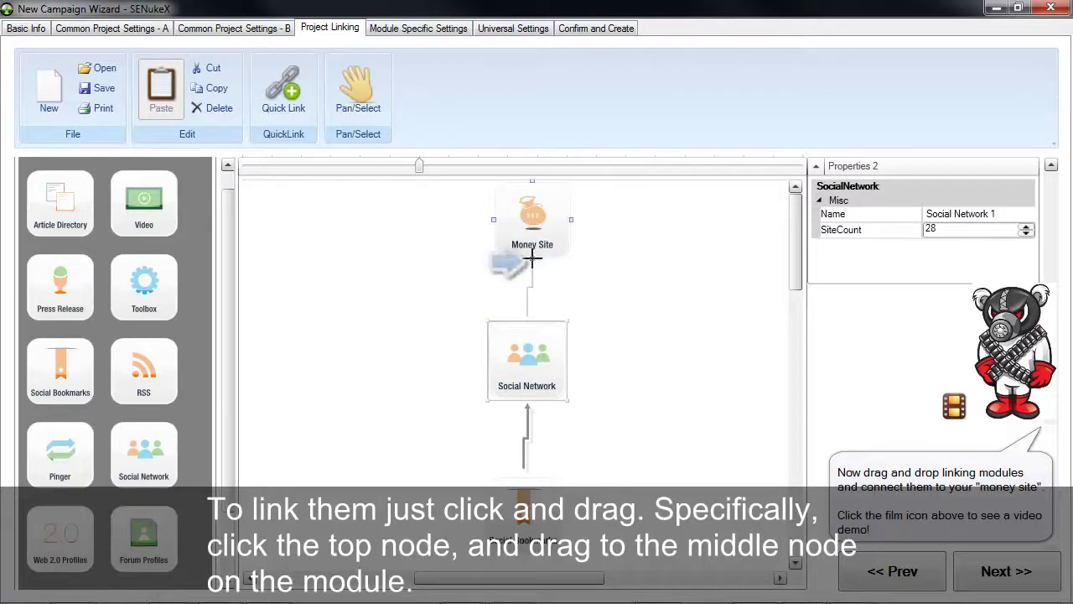
left_click_drag(532, 259, 533, 260)
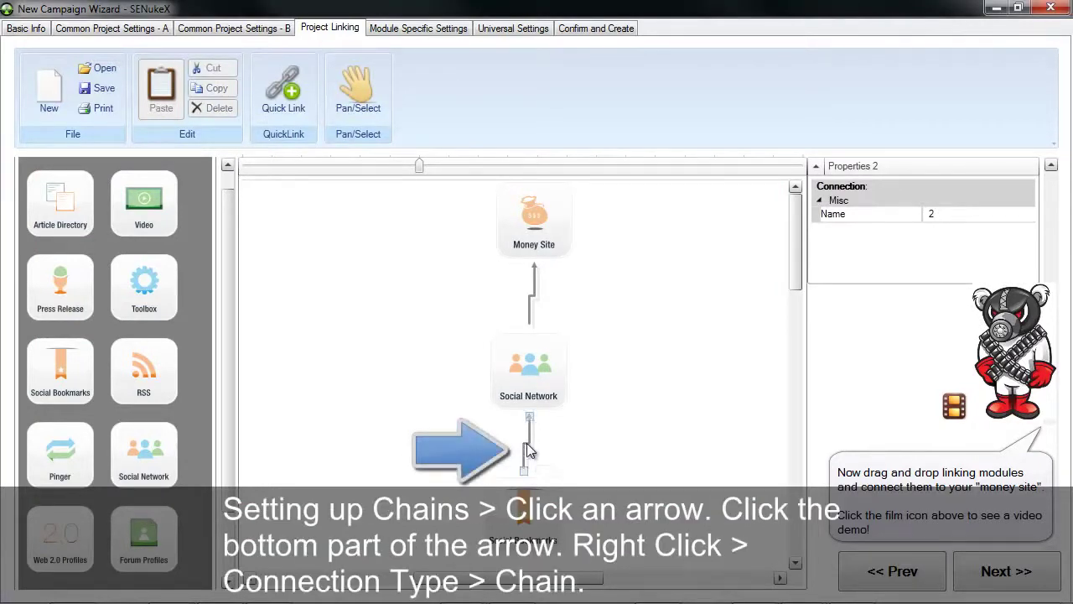
Set the connection between Social Bookmarks and Social Network to the Chain type
left_click(526, 445)
right_click(525, 444)
mouse_move(558, 452)
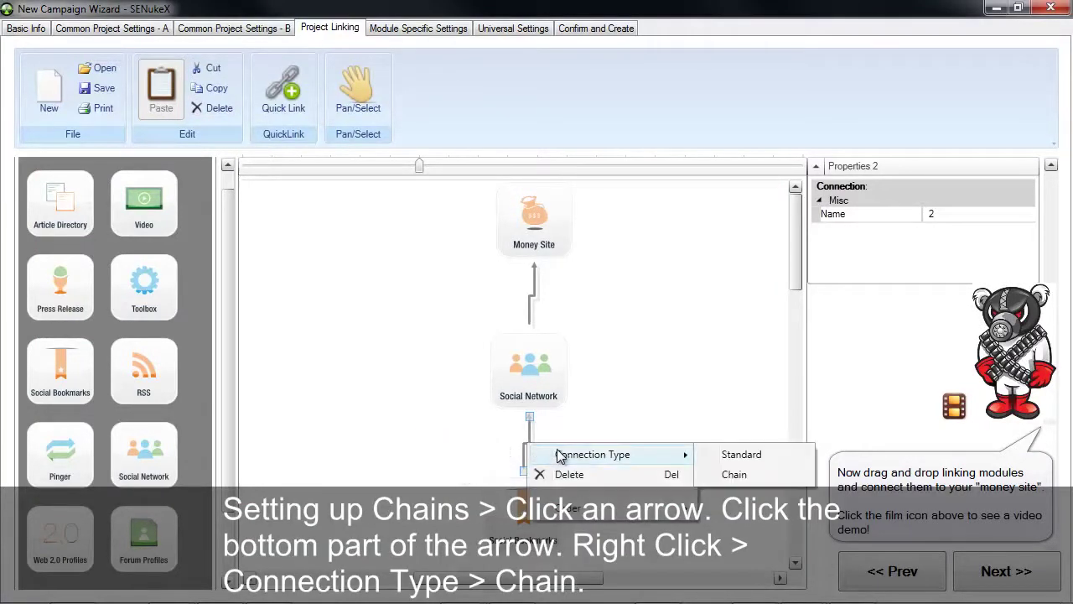
left_click(743, 475)
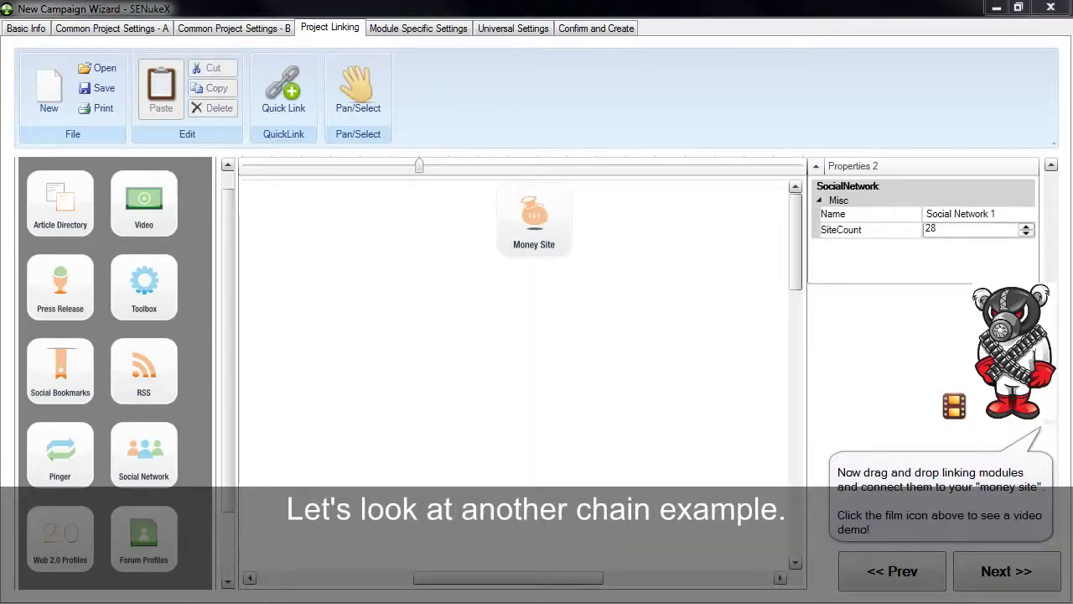
Add two Social Bookmarks and two Social Network modules below Money Site, and link the upper Social Bookmarks module to Money Site
left_click_drag(92, 391, 389, 361)
left_click_drag(161, 472, 715, 361)
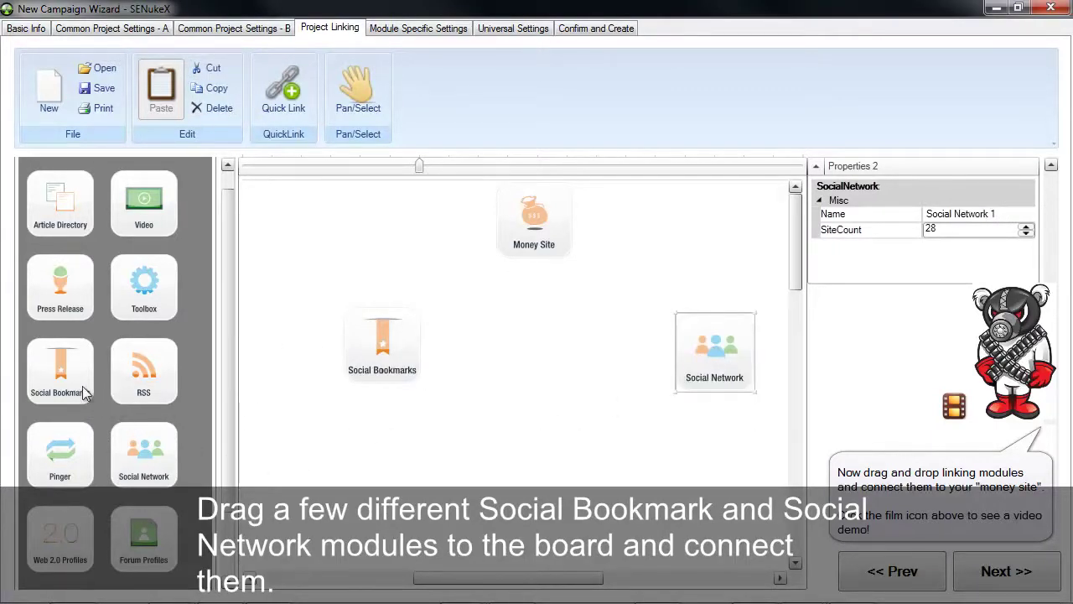
left_click_drag(83, 386, 411, 516)
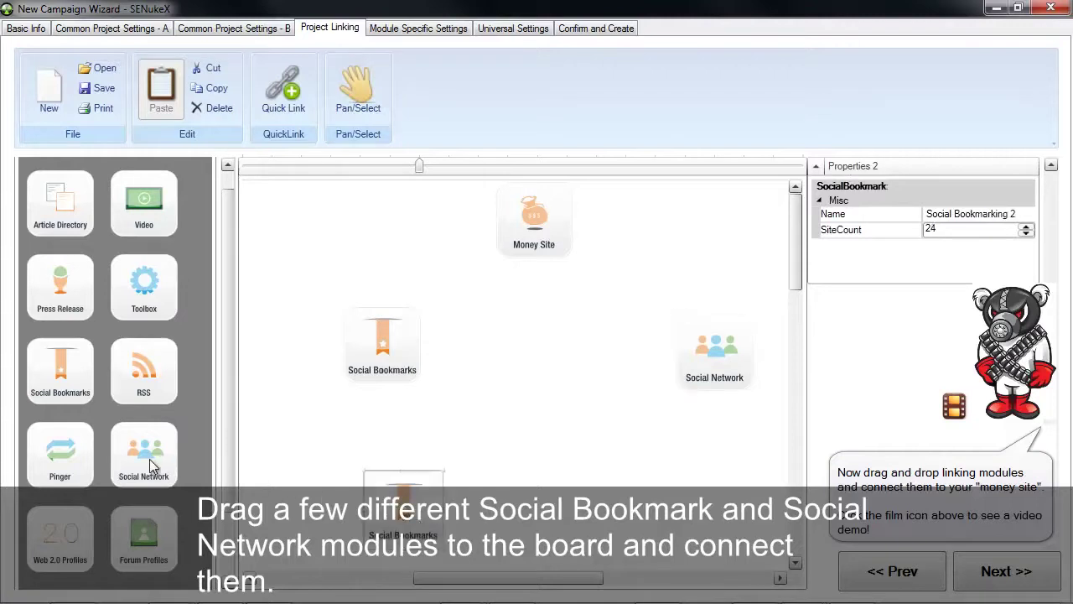
left_click_drag(150, 459, 692, 496)
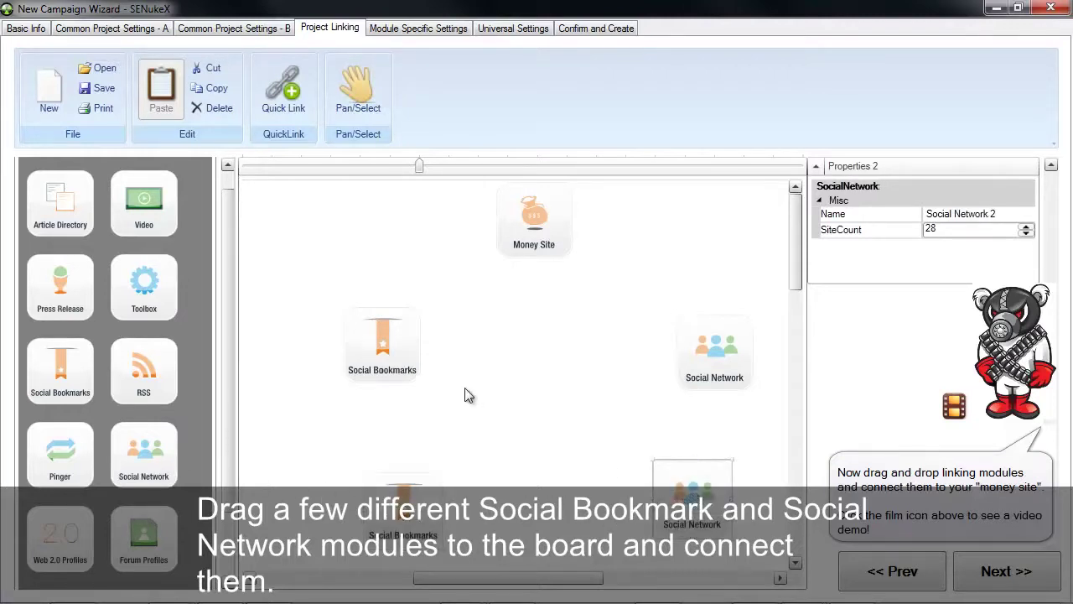
left_click(380, 340)
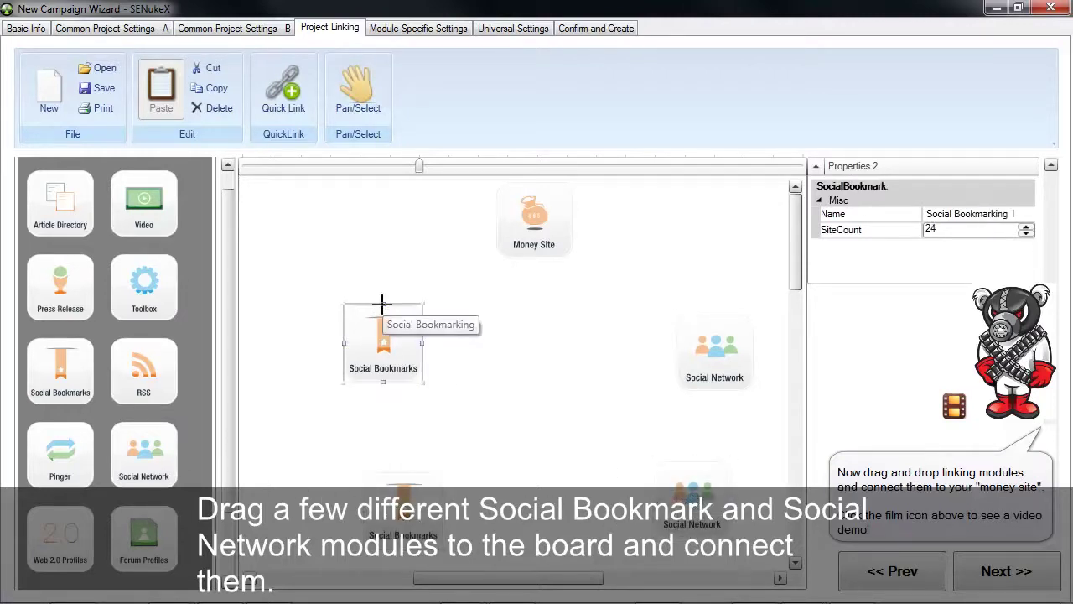
left_click_drag(382, 304, 498, 221)
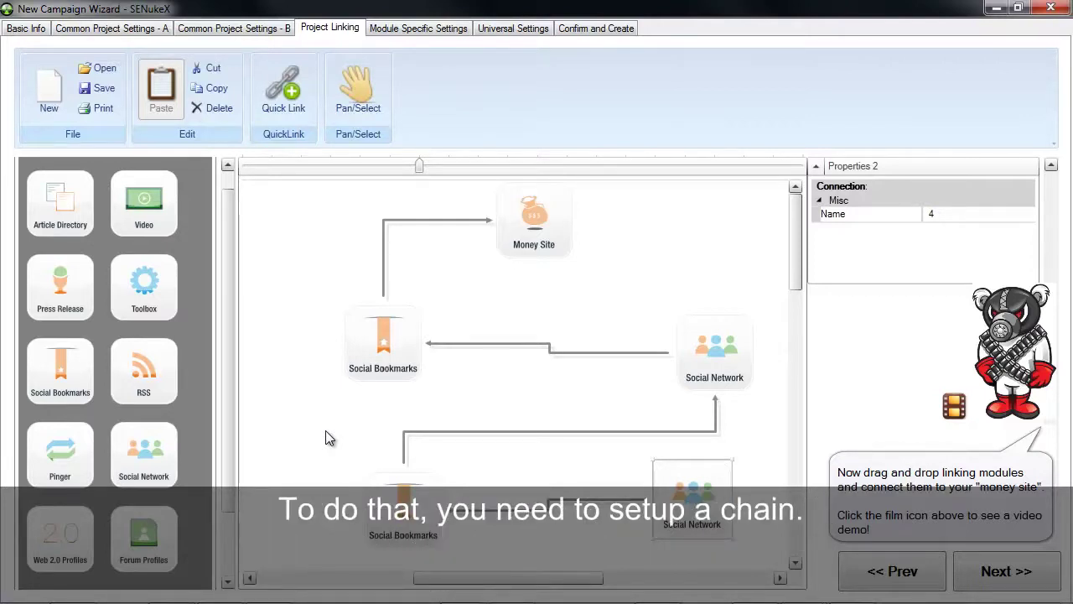
Set the connection from the upper Social Network module to the upper Social Bookmarks module to the Chain type
left_click(511, 343)
right_click(511, 343)
mouse_move(618, 358)
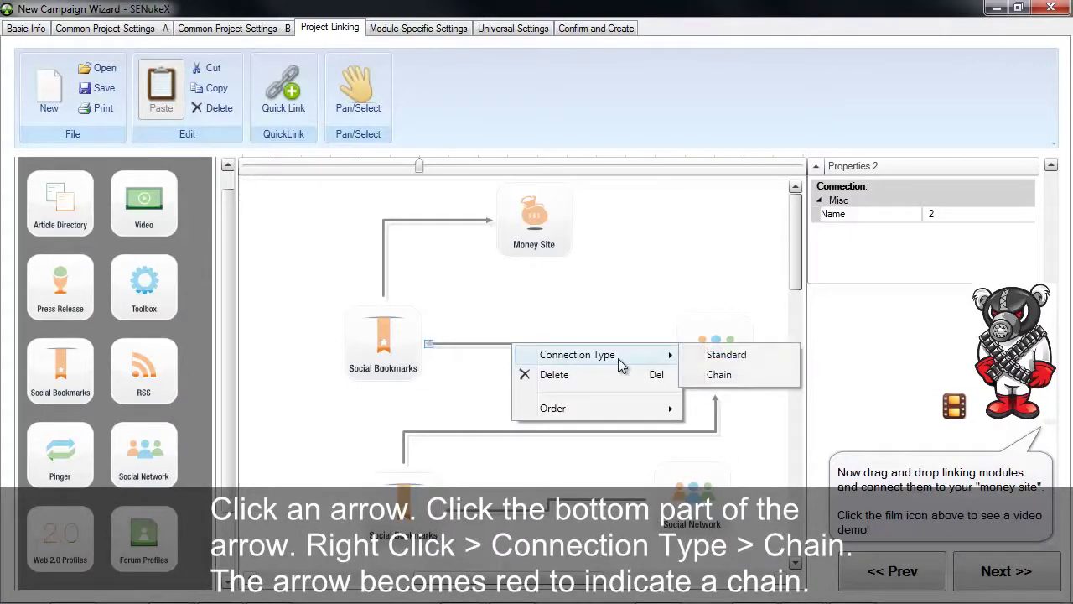
left_click(720, 374)
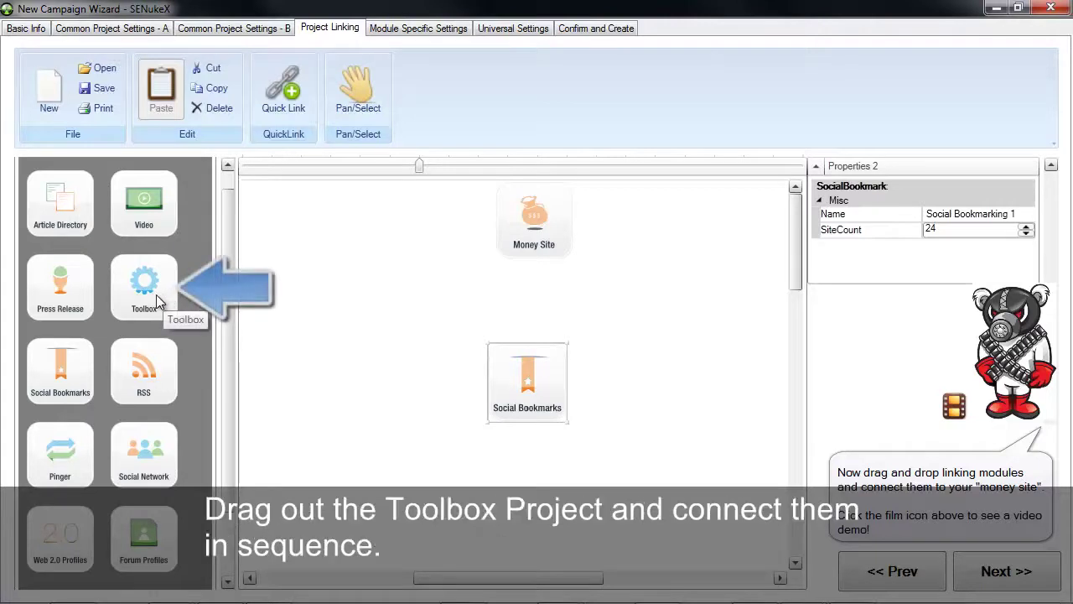
Add a Toolbox module beside Social Bookmarks, linking Social Bookmarks to Money Site and Toolbox to Social Bookmarks
left_click_drag(156, 294, 704, 381)
left_click(530, 354)
left_click_drag(530, 354, 536, 253)
left_click(681, 383)
left_click_drag(662, 380, 563, 379)
Switch the Toolbox module's CleanCookiesAndCache option off and back on
left_click(695, 376)
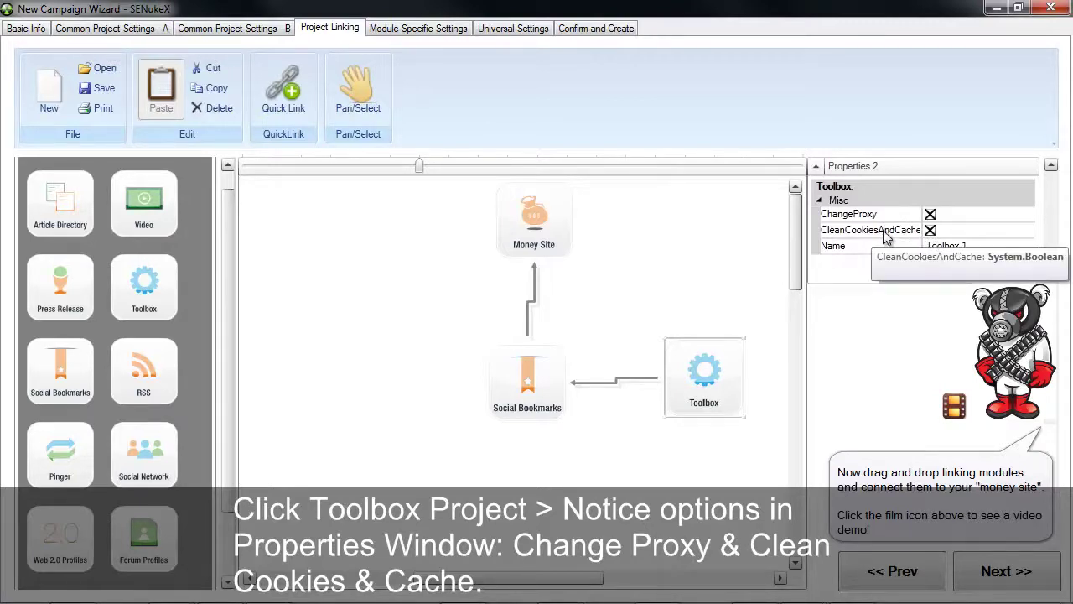
left_click(933, 231)
left_click(933, 231)
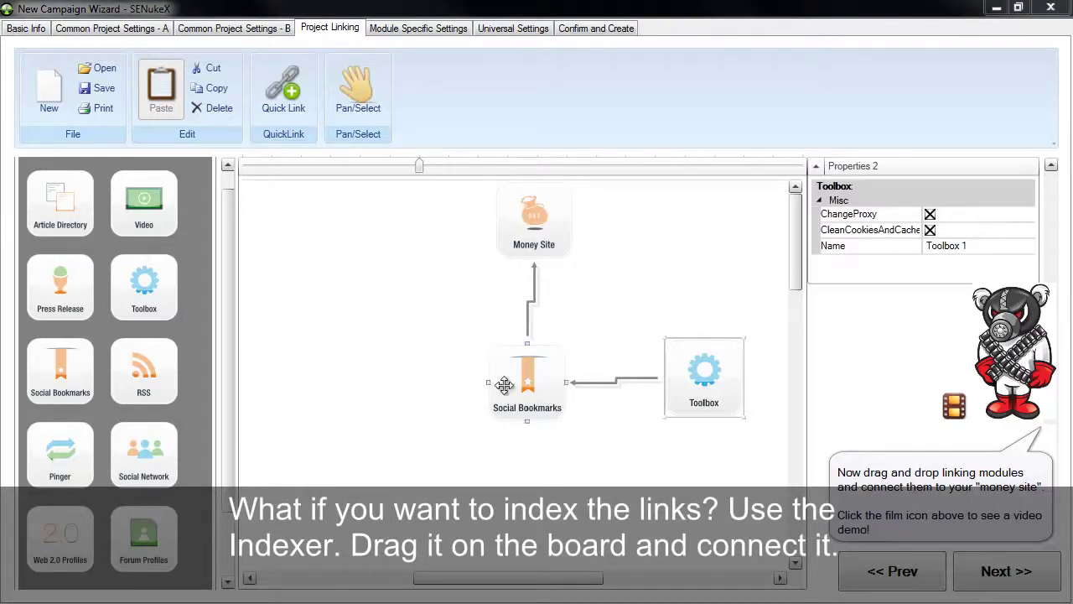
Add an Indexer module below Social Bookmarks and link it to Social Bookmarks
left_click_drag(231, 461, 220, 582)
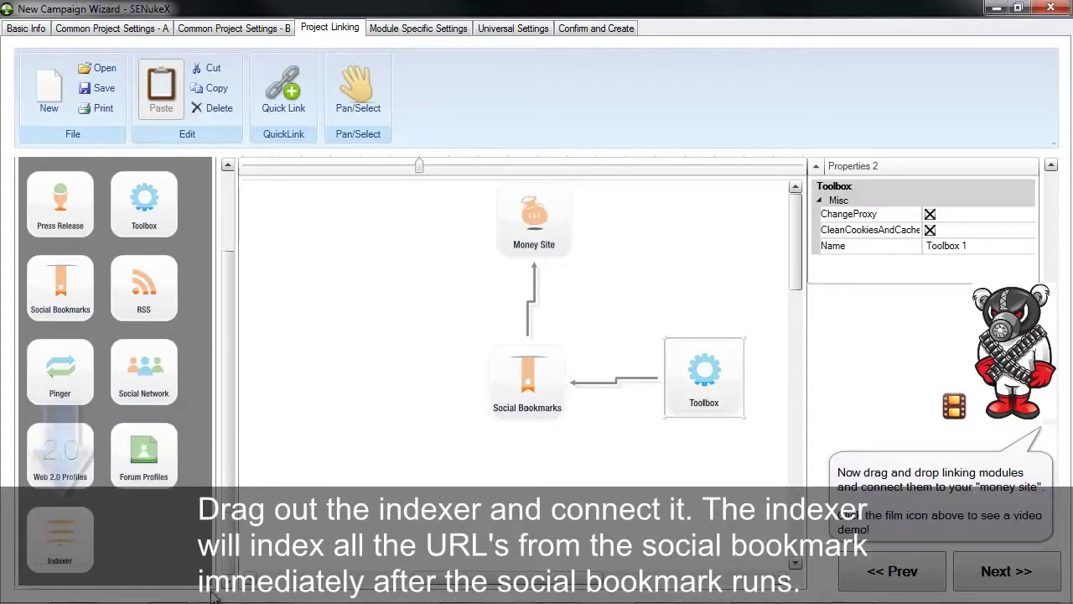
left_click_drag(44, 556, 517, 429)
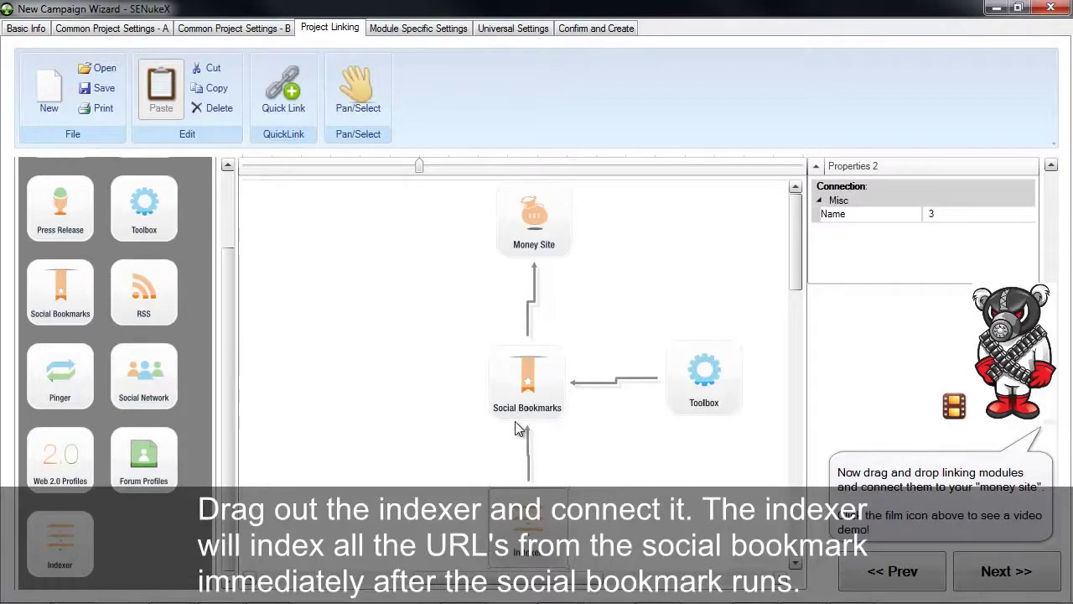
left_click_drag(536, 503, 536, 510)
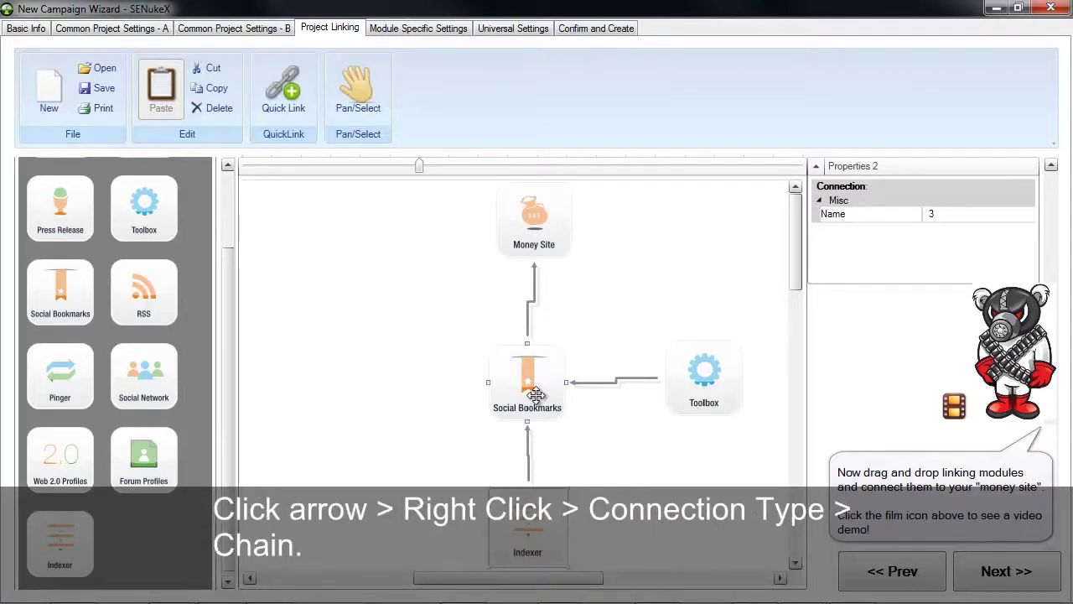
Set the connection between Indexer and Social Bookmarks to the Chain type
left_click(531, 476)
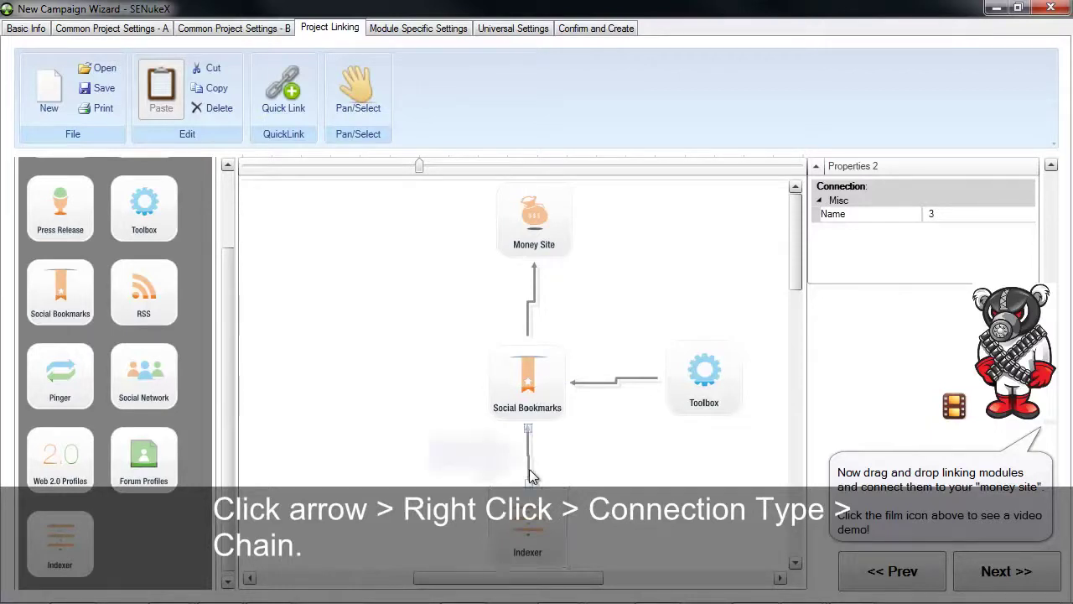
right_click(529, 465)
mouse_move(564, 474)
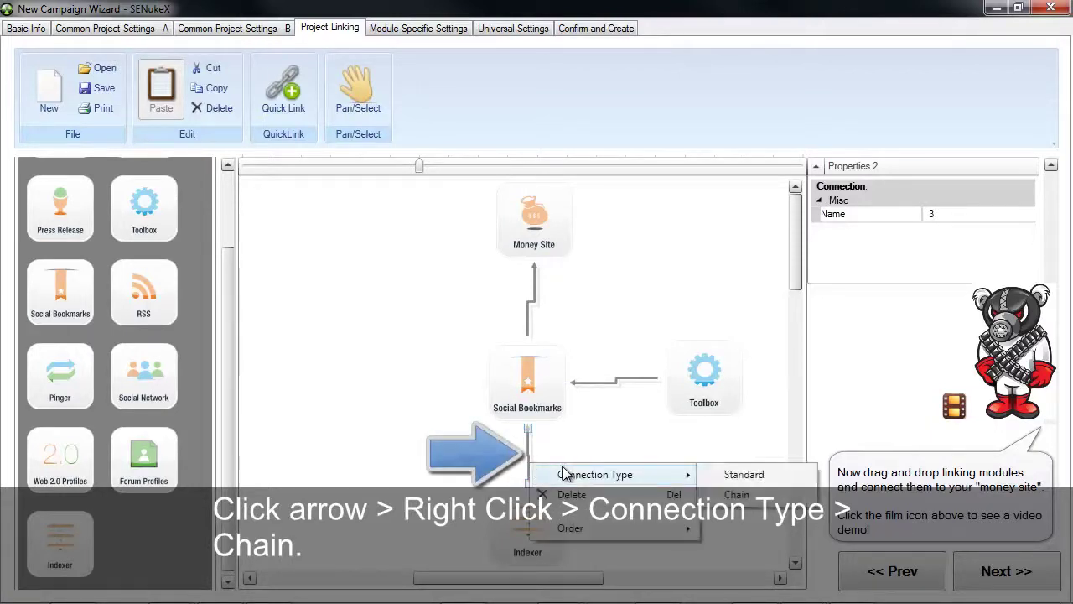
left_click(736, 495)
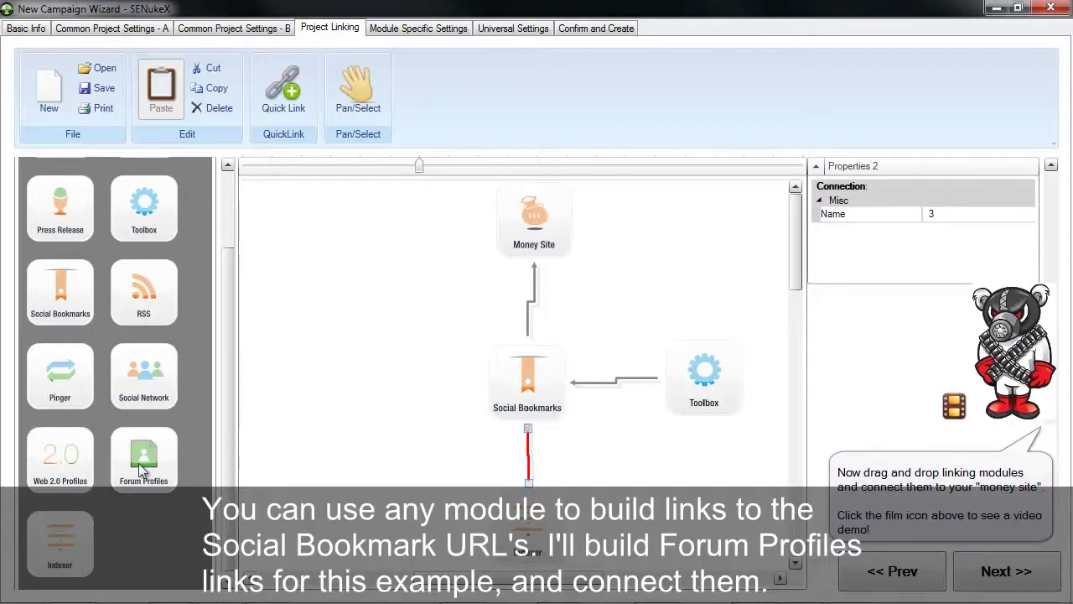
Add a Forum Profiles module on the other side of Social Bookmarks from Toolbox and link it to Social Bookmarks
left_click_drag(139, 463, 354, 390)
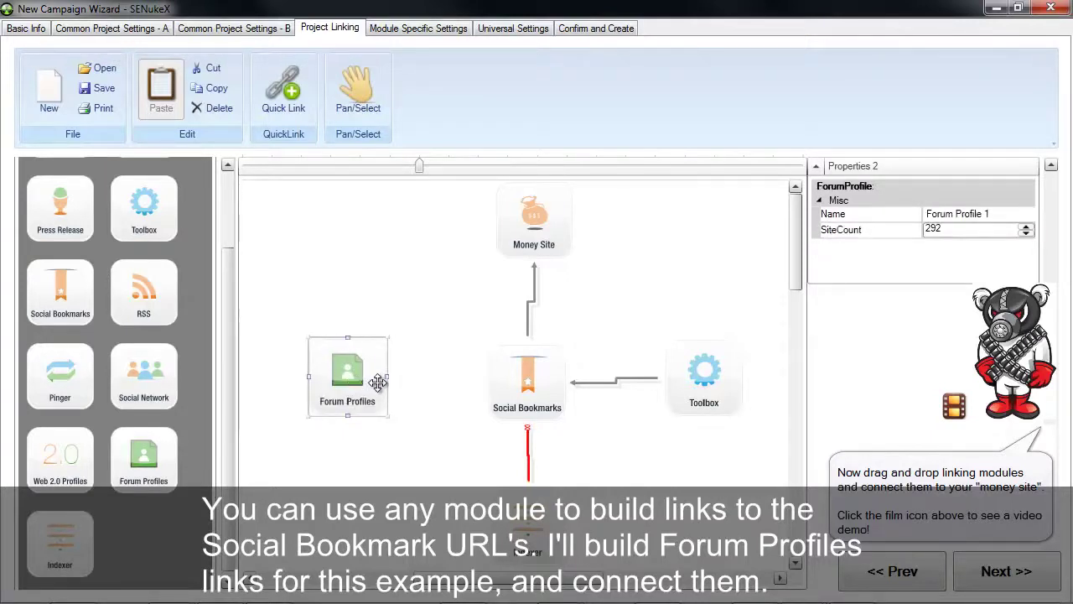
left_click_drag(383, 377, 533, 396)
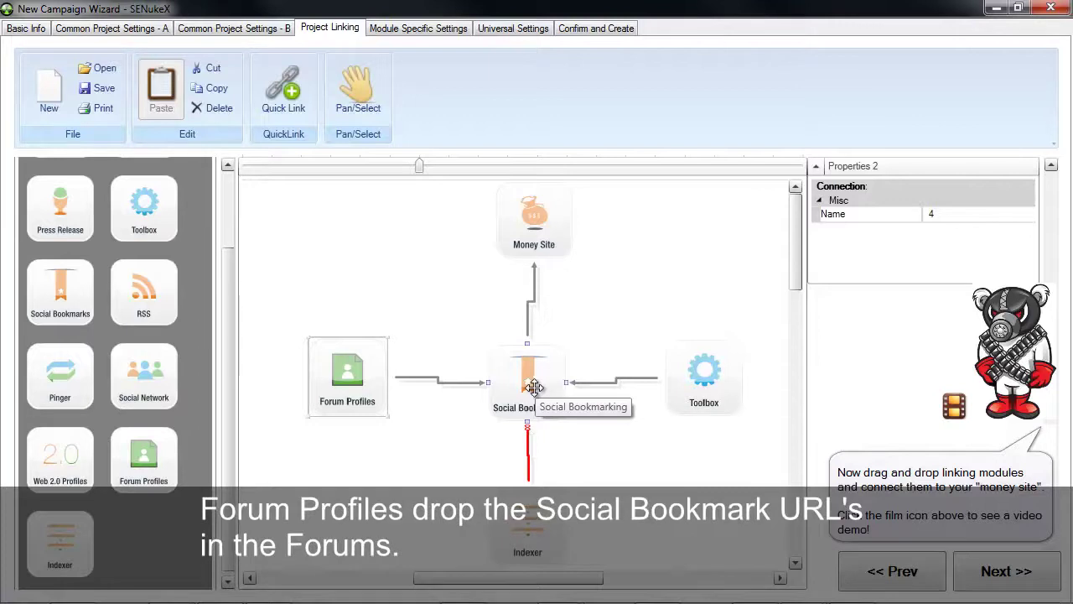
left_click(369, 373)
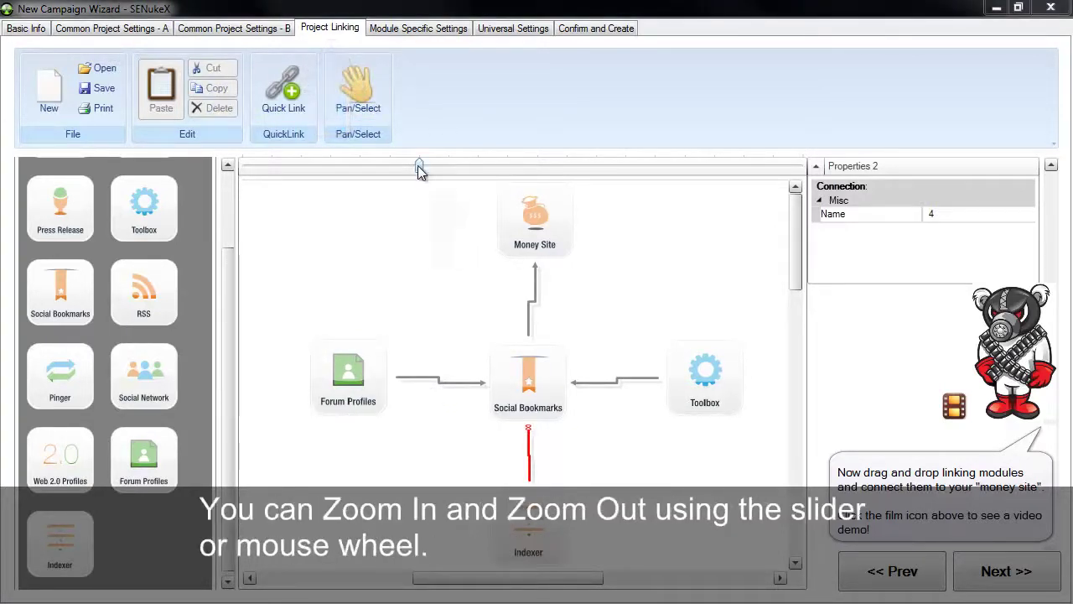
Rearrange the linked modules by moving Toolbox and Social Bookmarks right, Indexer down and right, and Forum Profiles down
left_click_drag(420, 167, 372, 167)
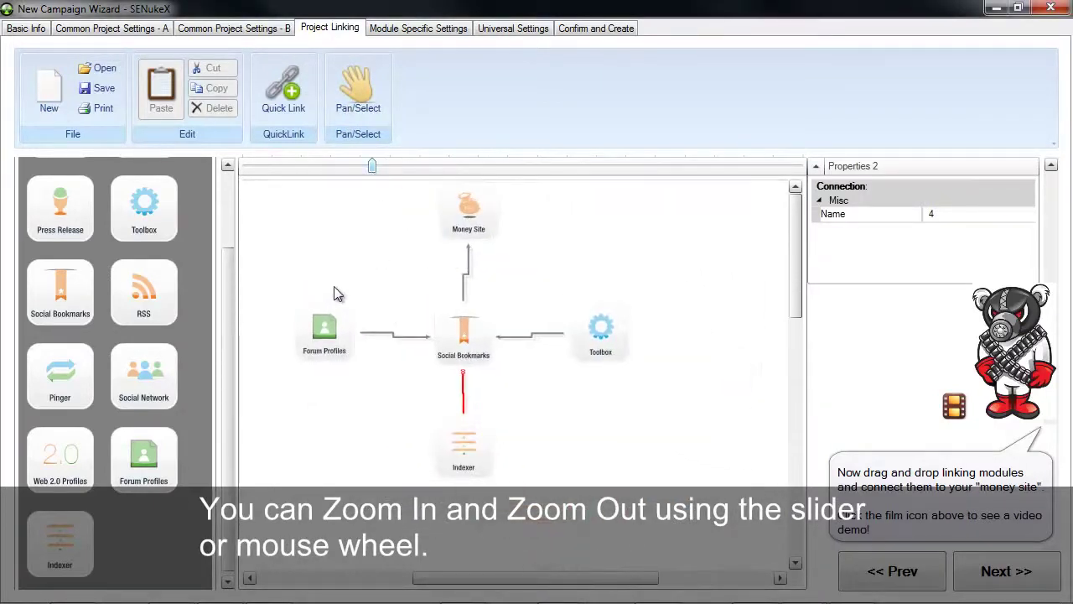
scroll(323, 282, "up", 3)
scroll(323, 283, "down", 3)
scroll(323, 283, "up", 2)
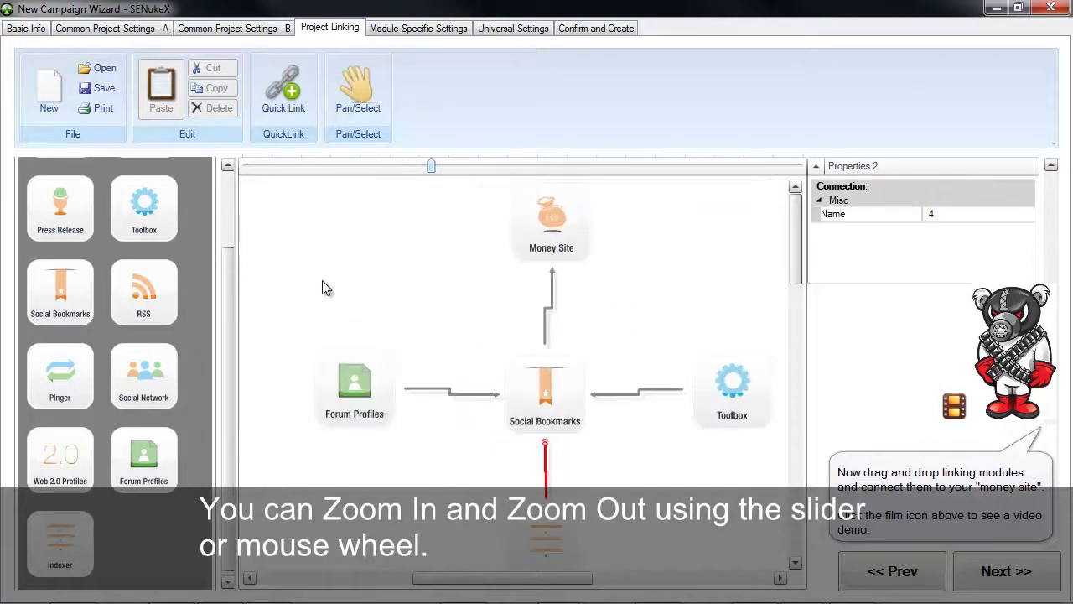
scroll(323, 283, "down", 2)
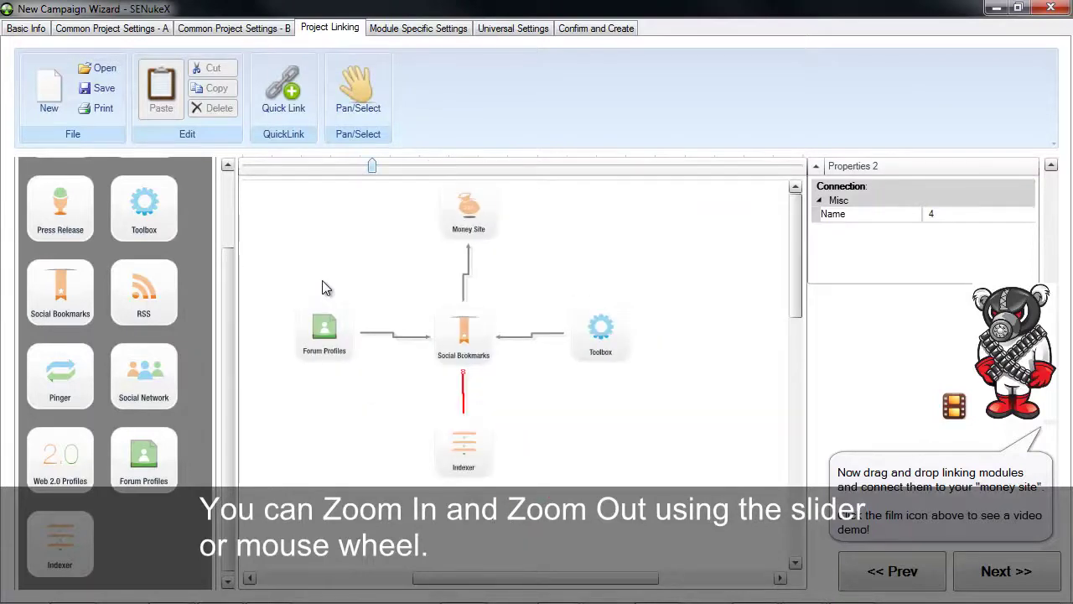
left_click(608, 344)
left_click_drag(608, 344, 717, 329)
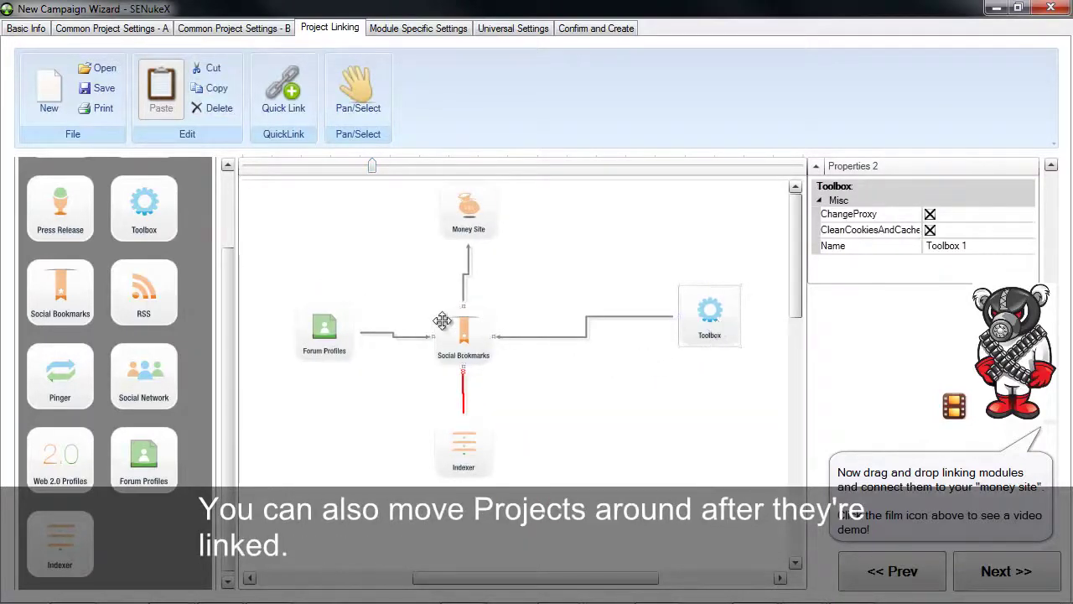
left_click_drag(456, 329, 537, 321)
left_click_drag(452, 442, 552, 476)
left_click_drag(320, 350, 323, 390)
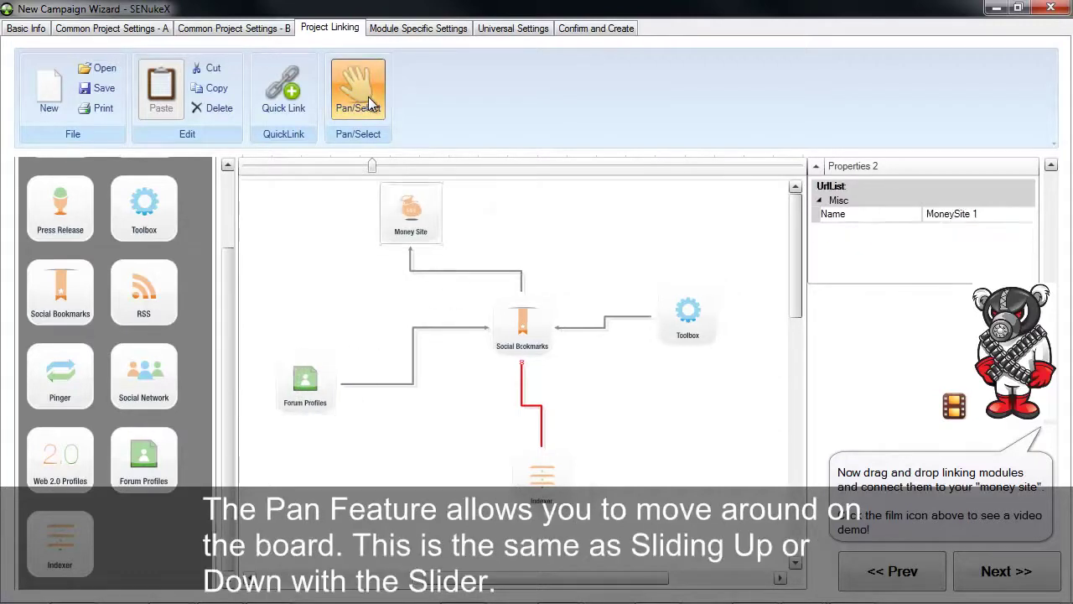
left_click(369, 99)
left_click_drag(386, 293, 405, 388)
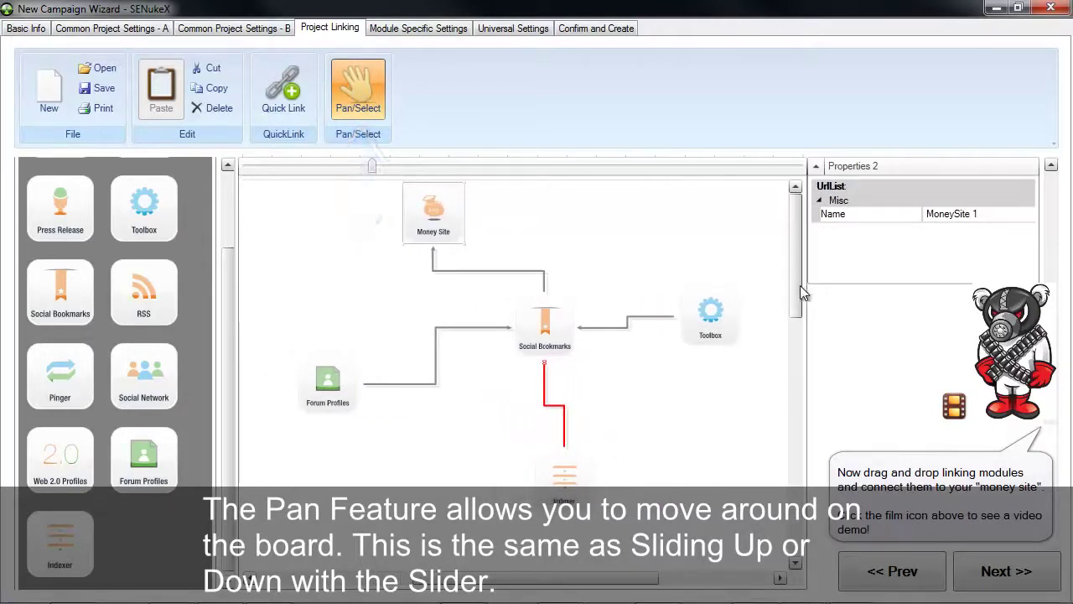
mouse_move(799, 285)
left_mouse_down()
mouse_move(797, 314)
mouse_move(794, 280)
left_mouse_up()
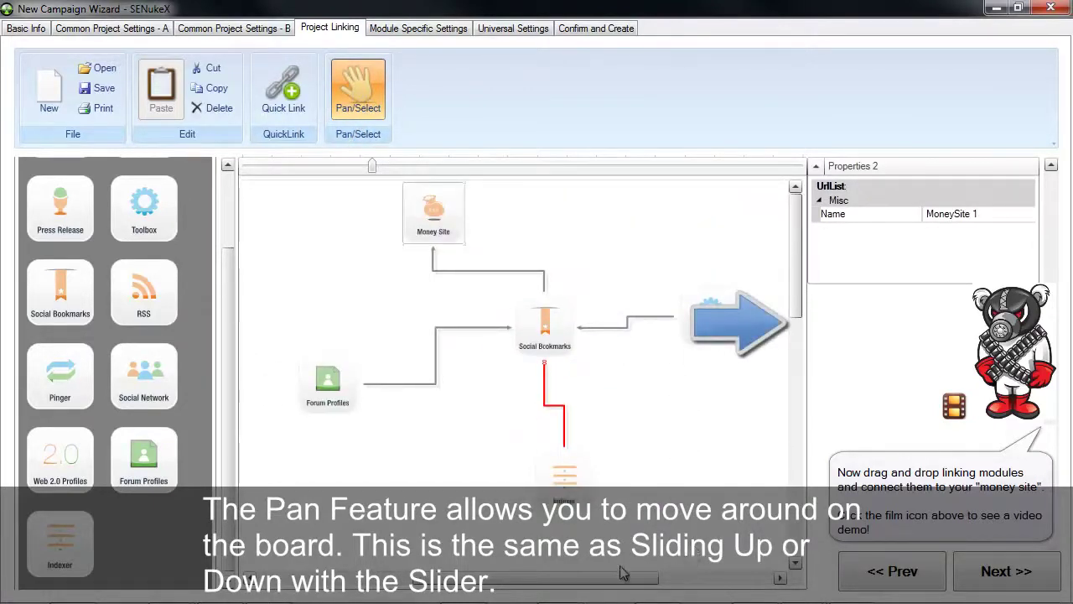
mouse_move(617, 576)
left_mouse_down()
mouse_move(546, 575)
mouse_move(604, 589)
left_mouse_up()
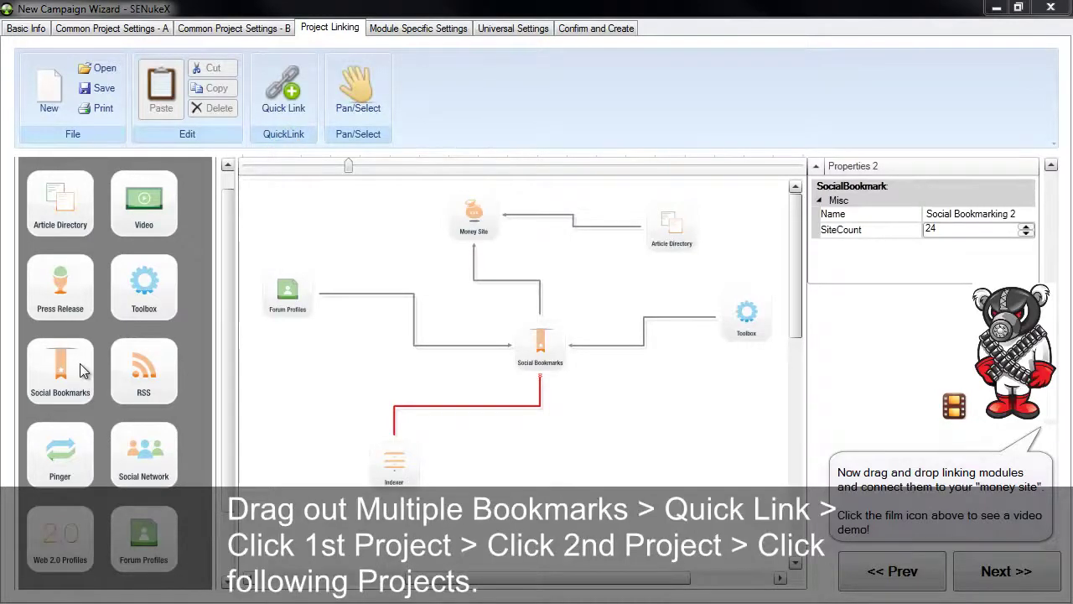
Add two Social Bookmarks modules above Forum Profiles and use Quick Link to link the outer one to the inner one and that to Money Site
left_click_drag(81, 368, 275, 208)
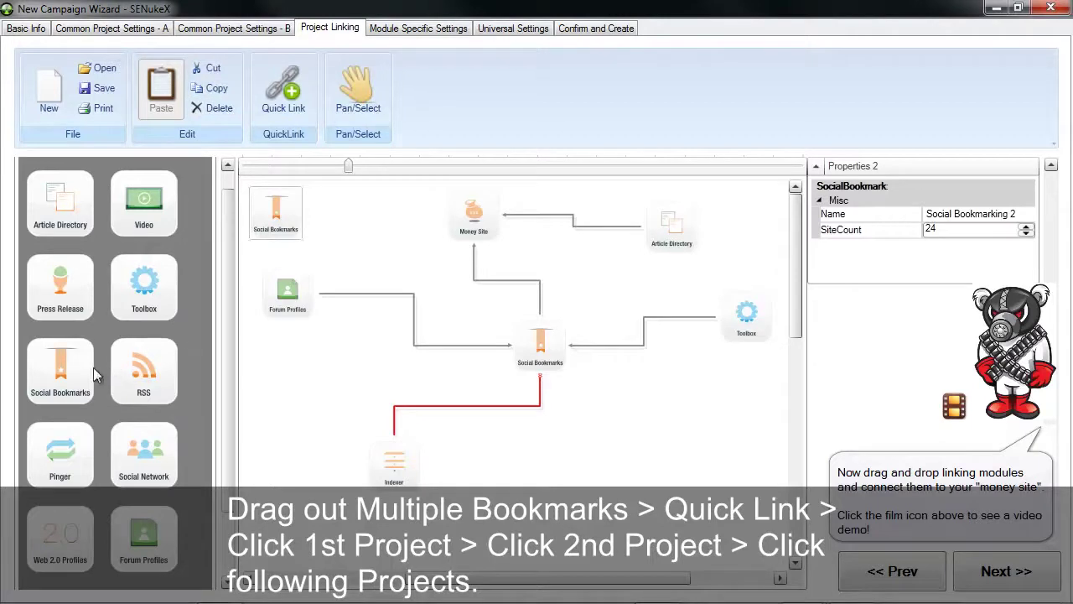
left_click_drag(93, 367, 392, 235)
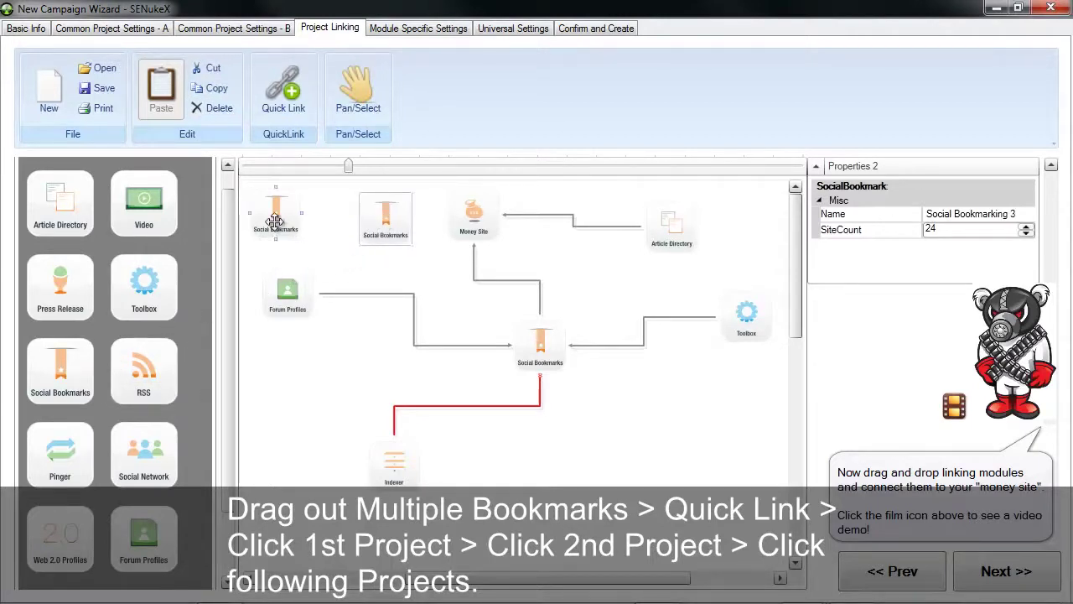
left_click(278, 107)
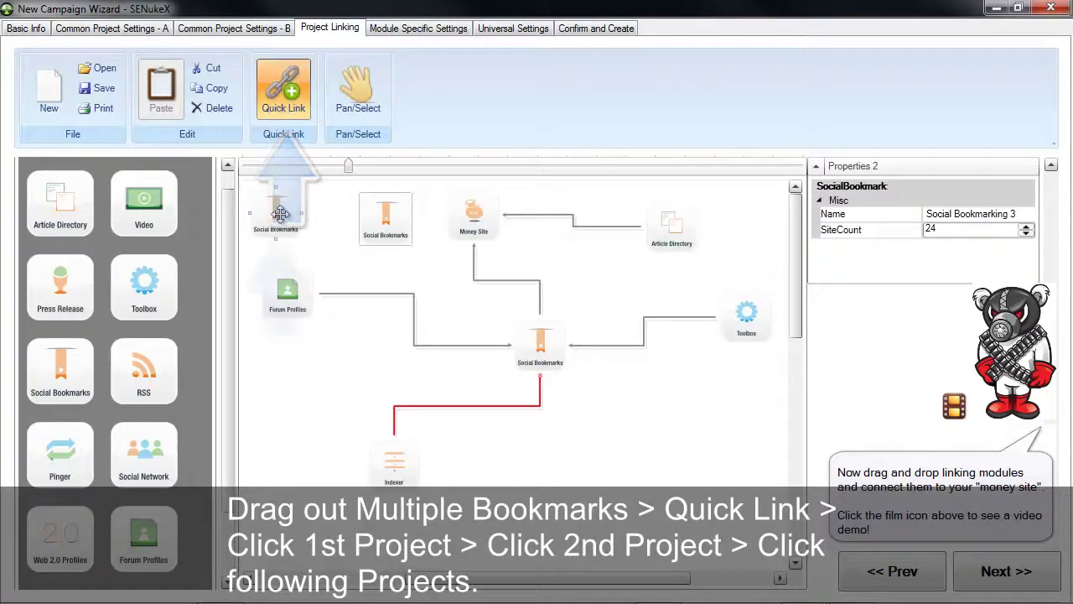
left_click(279, 213)
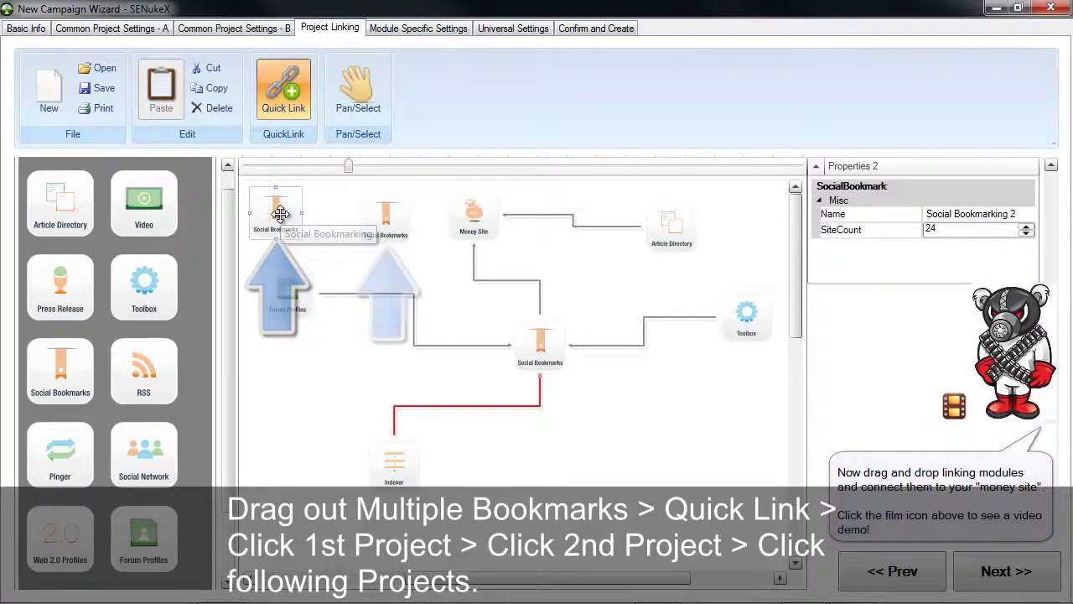
left_click(383, 217)
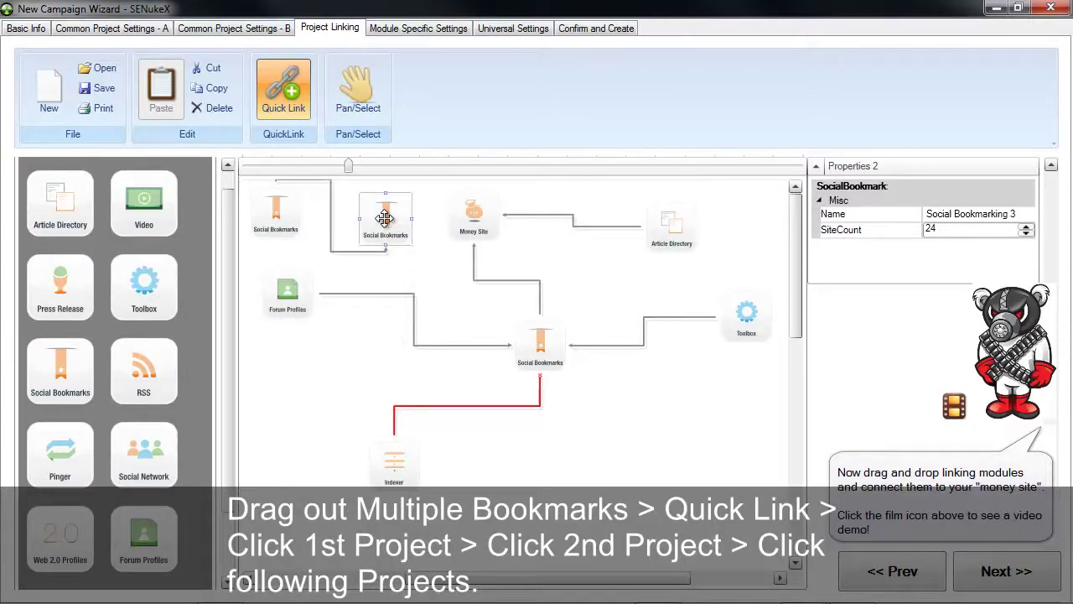
left_click(462, 220)
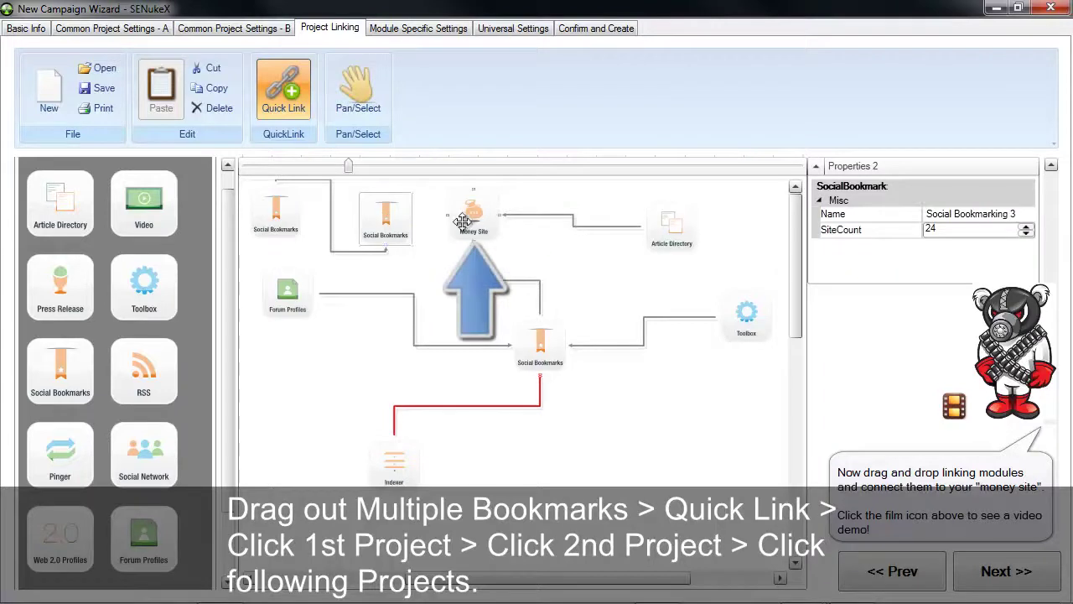
left_click(464, 219)
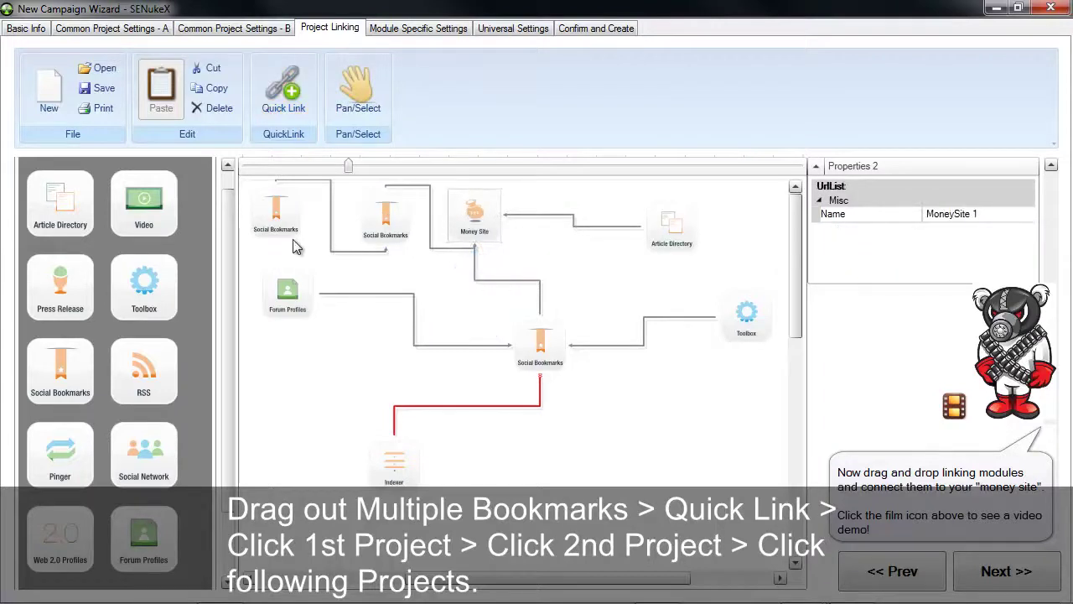